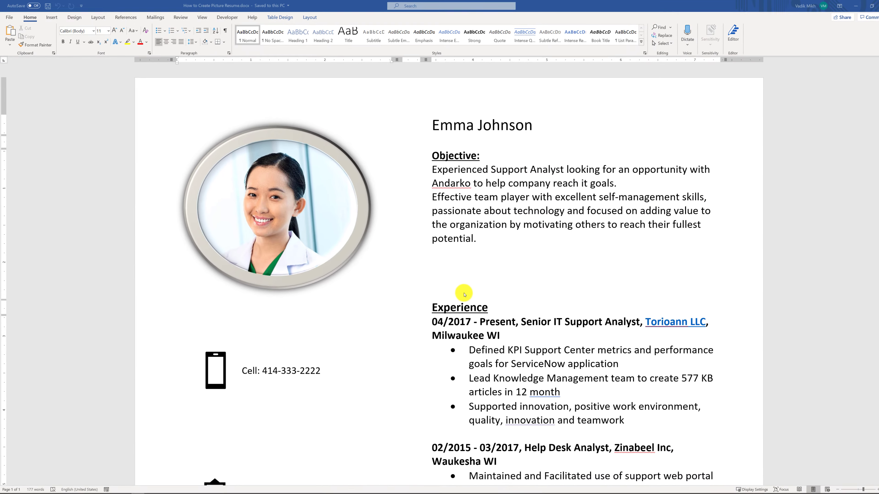
- Scroll through the international sales workbook and show the Excel Insert tab tools
scroll(465, 293, "down", 2)
scroll(497, 303, "down", 8)
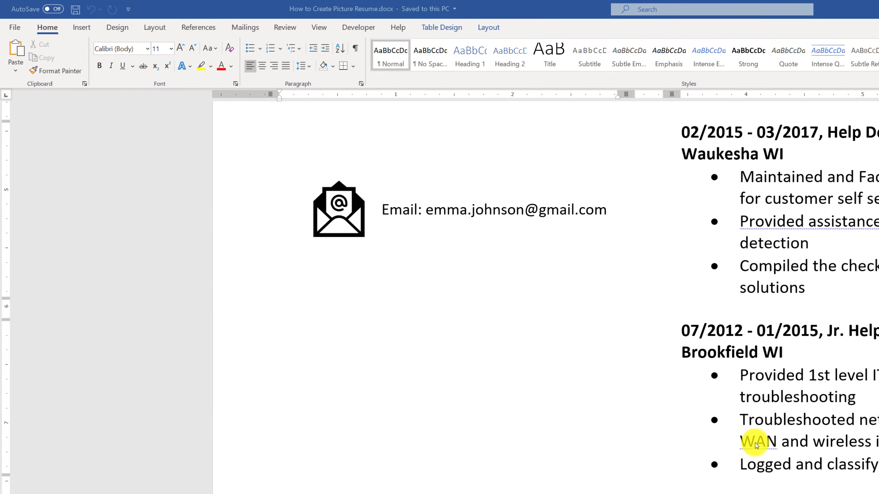
scroll(498, 298, "up", 4)
scroll(811, 479, "up", 5)
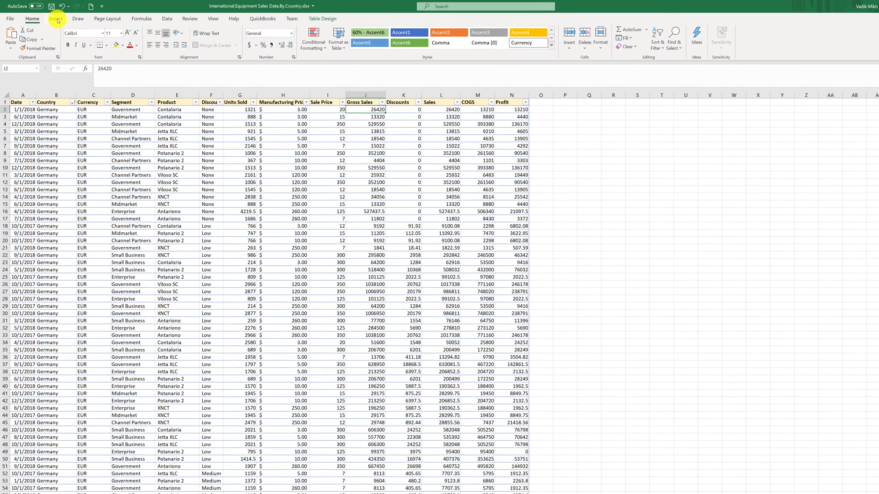
left_click(51, 17)
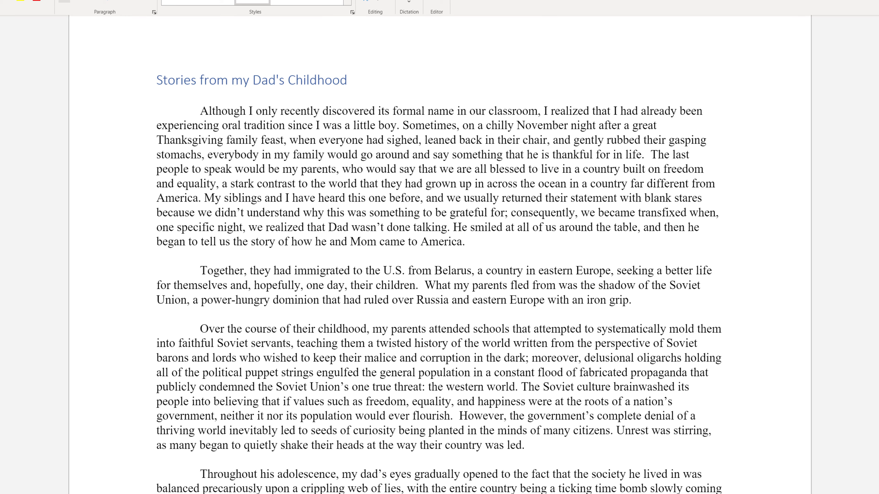
scroll(439, 255, "up", 2)
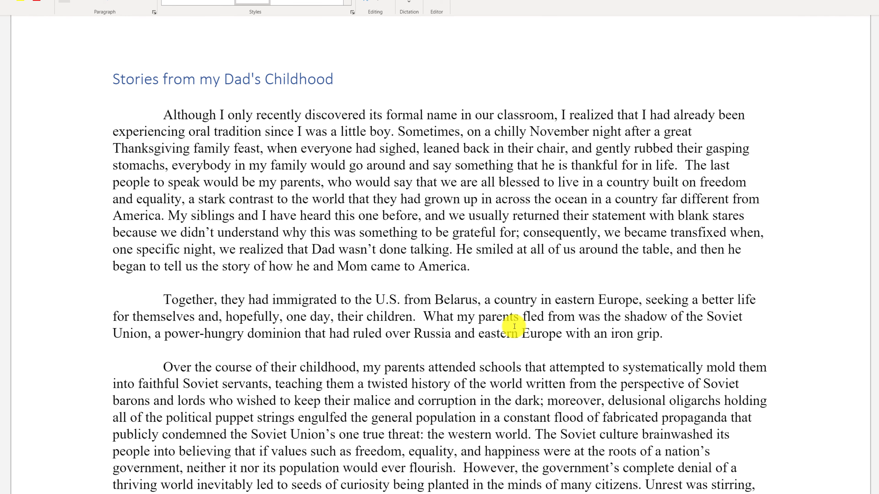
scroll(515, 326, "down", 15)
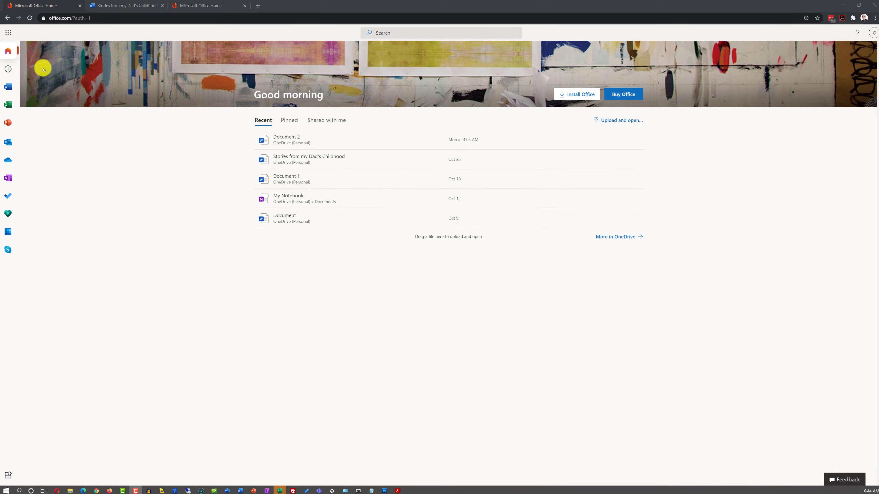
- Show the Create (+) list of new file types in the office.com app bar
left_click(8, 69)
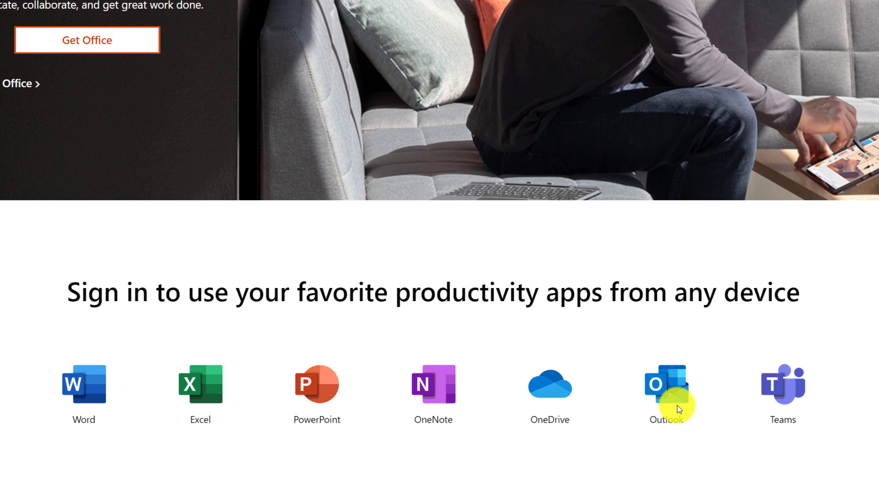
- Scroll down the office.com page toward the app icons
scroll(239, 317, "down", 5)
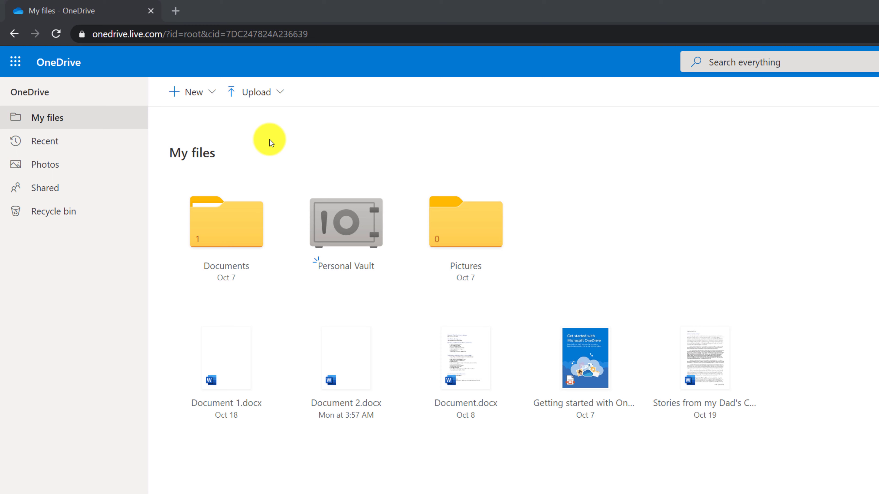
- Show OneDrive's New menu to see which file types can be created
left_click(208, 97)
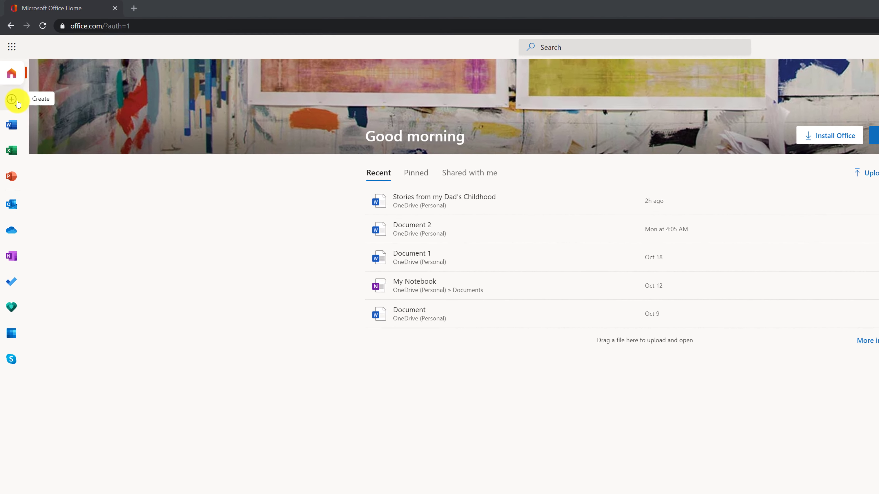
- Create blank Document 3 at 130% zoom, browse the ribbon tabs, and paste the résumé table
left_click(17, 104)
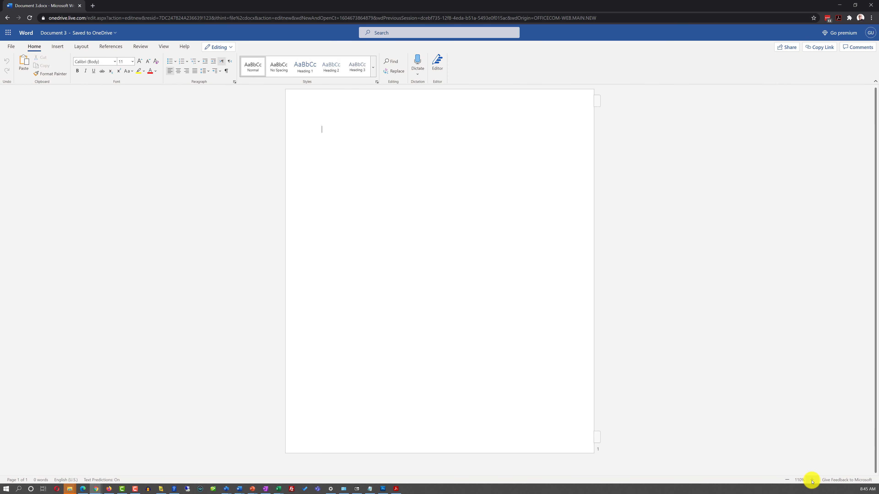
left_click(812, 480)
left_click(812, 480)
left_click(111, 46)
left_click(163, 46)
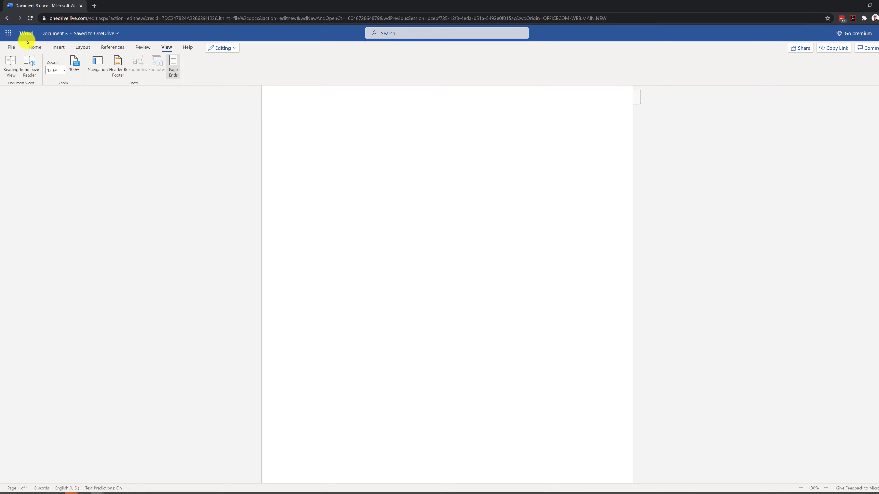
left_click(34, 46)
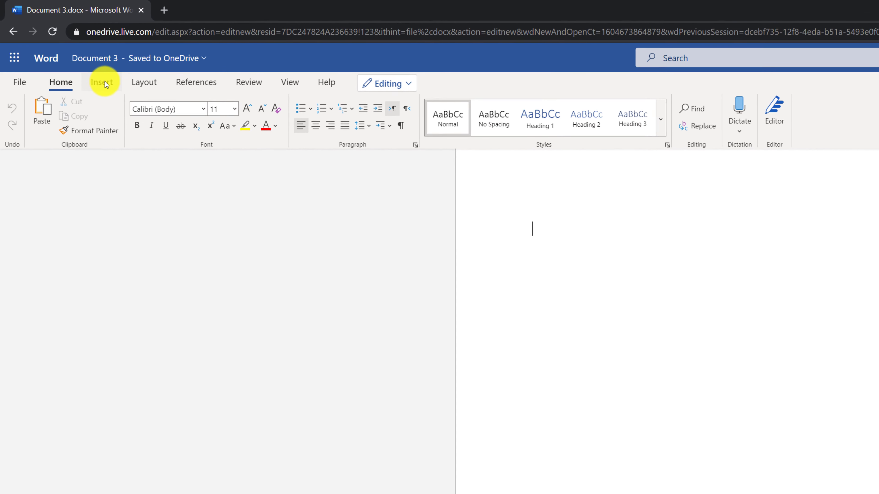
left_click(94, 74)
left_click(159, 87)
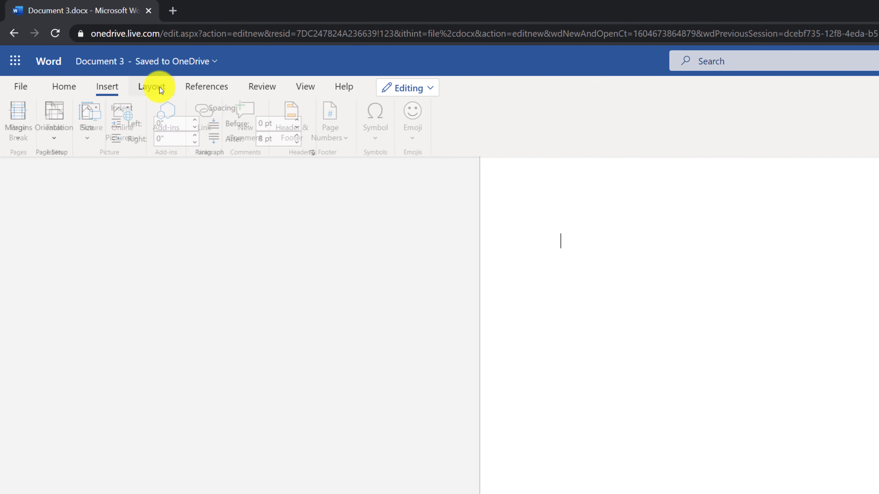
left_click(222, 85)
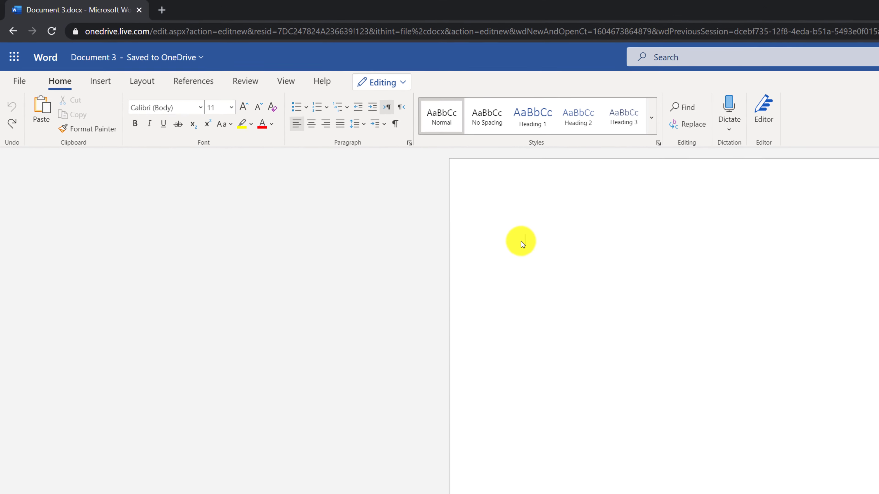
type("Emma Johnson  Objective: Experienced Support Analyst looking for an opportunity with Andarko to help company reach it goals. Effective team player with excellent self-management skills, passionate about technology and focused on adding value to the organization by motivating others to reach their fullest potential.")
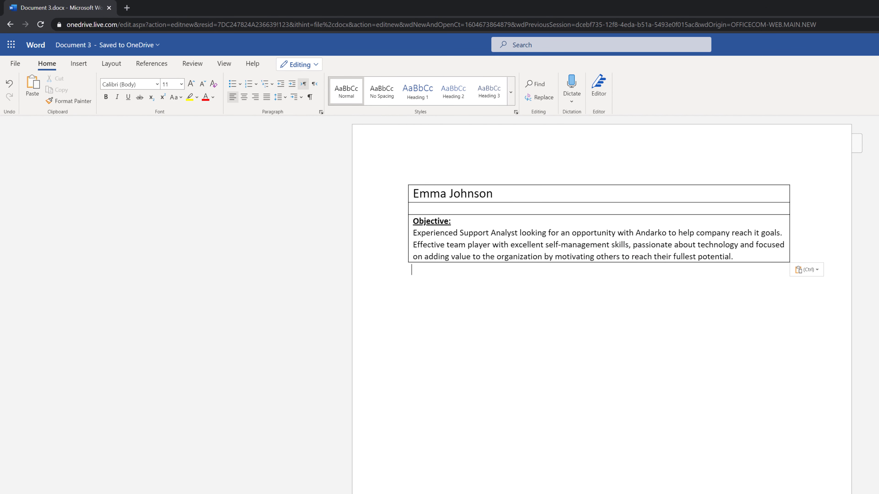
- Insert a column right of the résumé table and paste the portrait photo beside the Objective
left_click(590, 183)
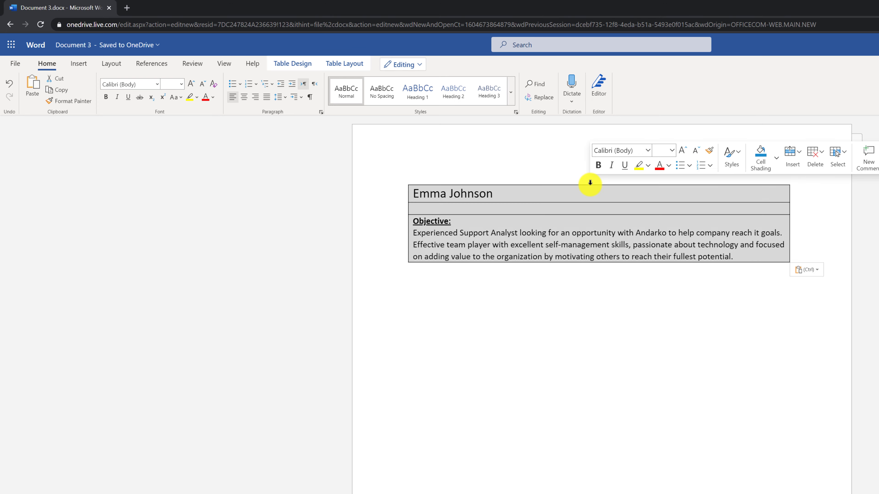
right_click(619, 208)
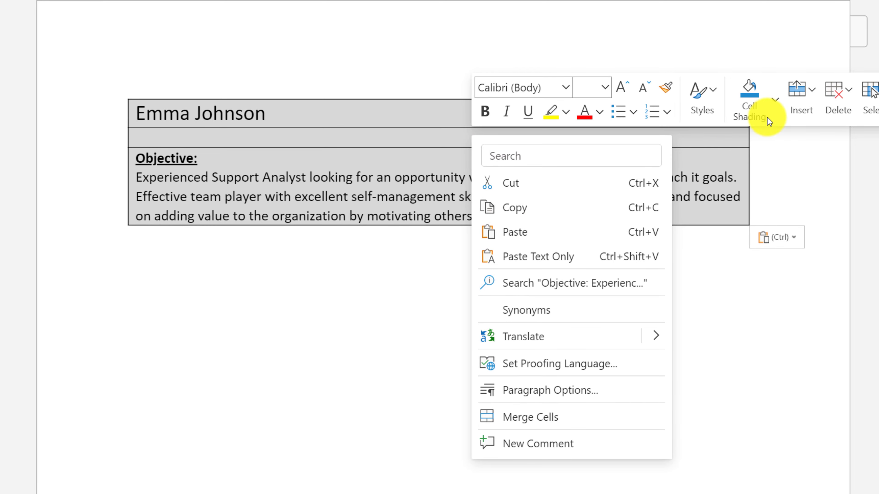
left_click(812, 102)
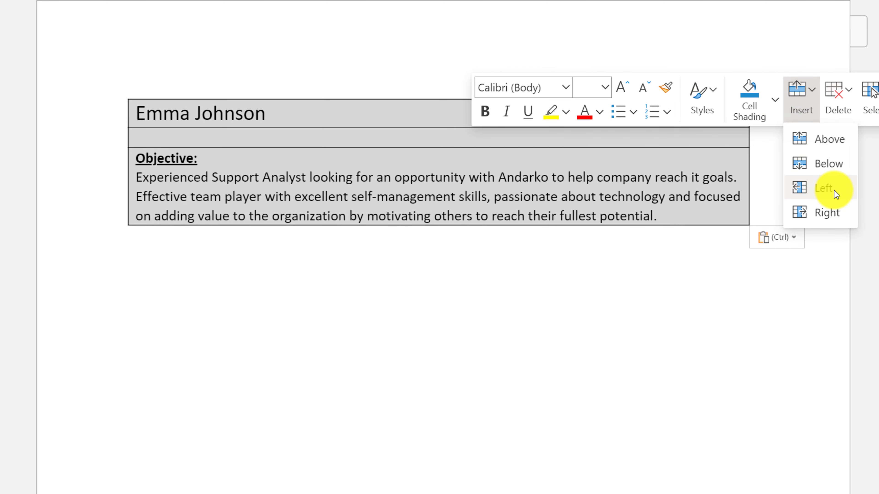
left_click(827, 212)
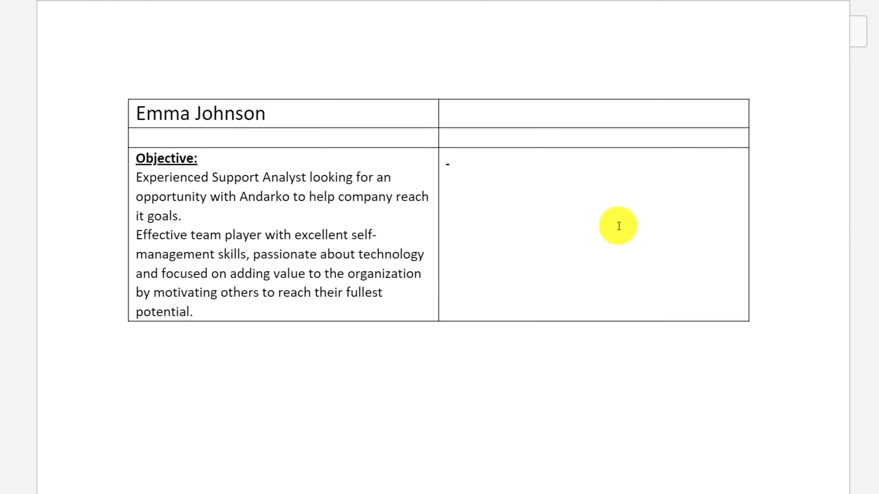
key("ctrl+v")
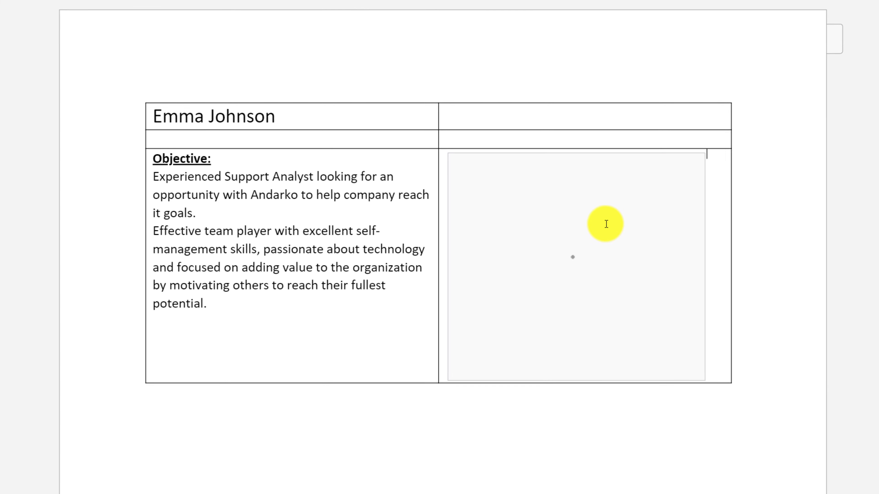
left_click(167, 102)
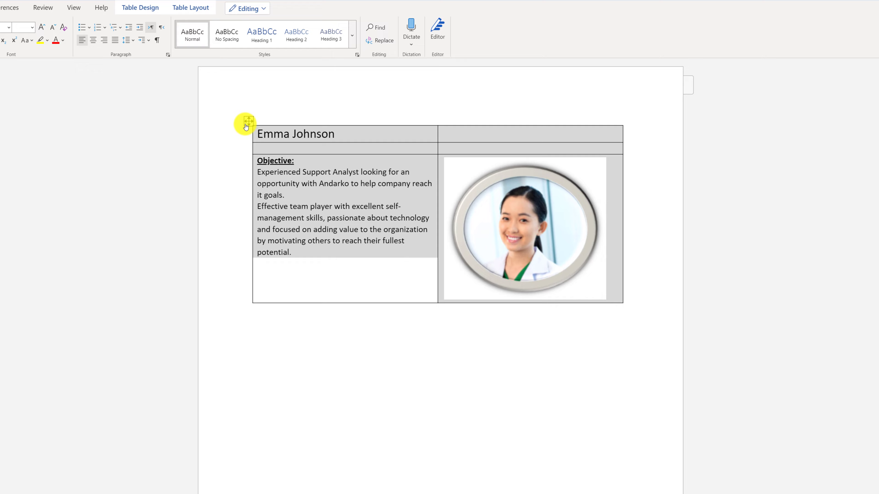
- Apply the Clear table style to remove borders and shading, then deselect the table
left_click(189, 33)
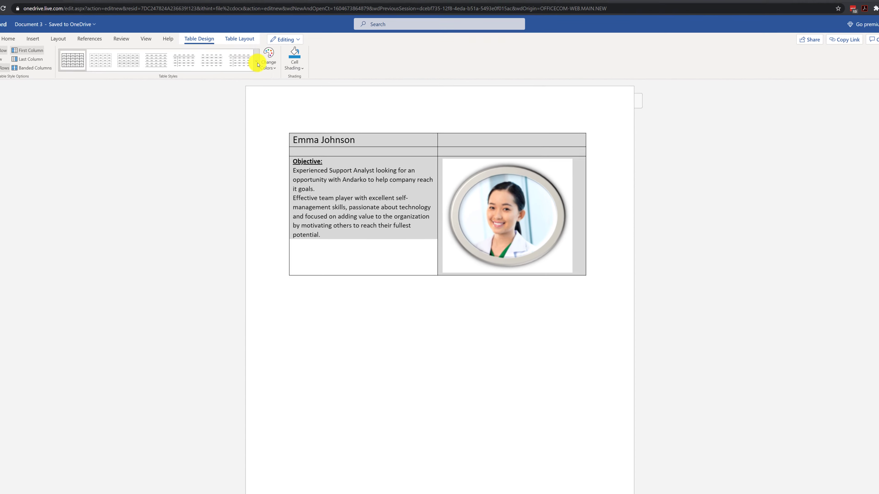
left_click(248, 58)
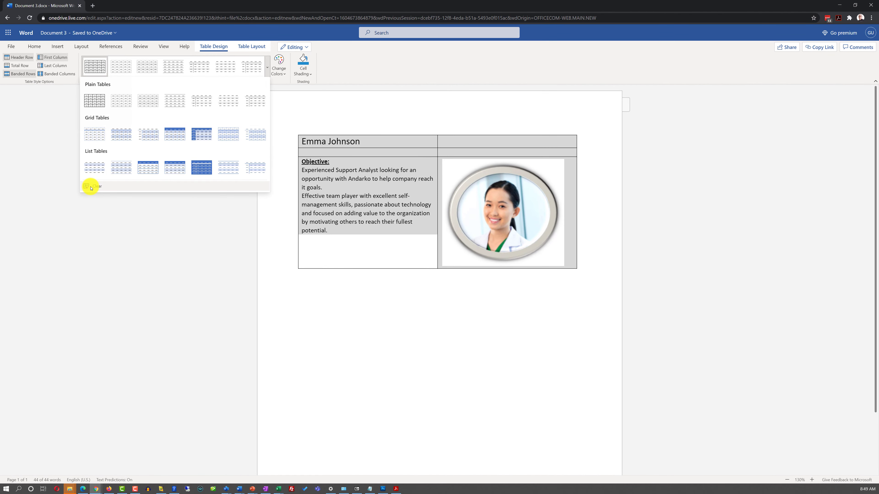
left_click(93, 187)
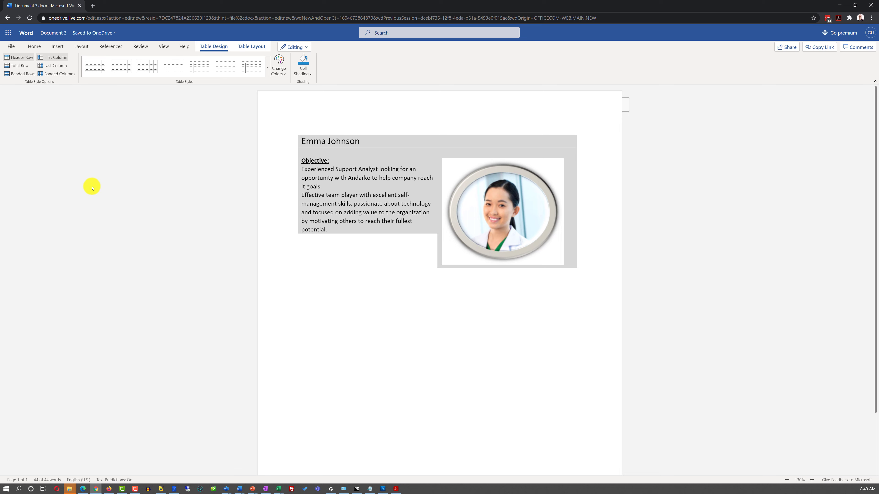
left_click(365, 260)
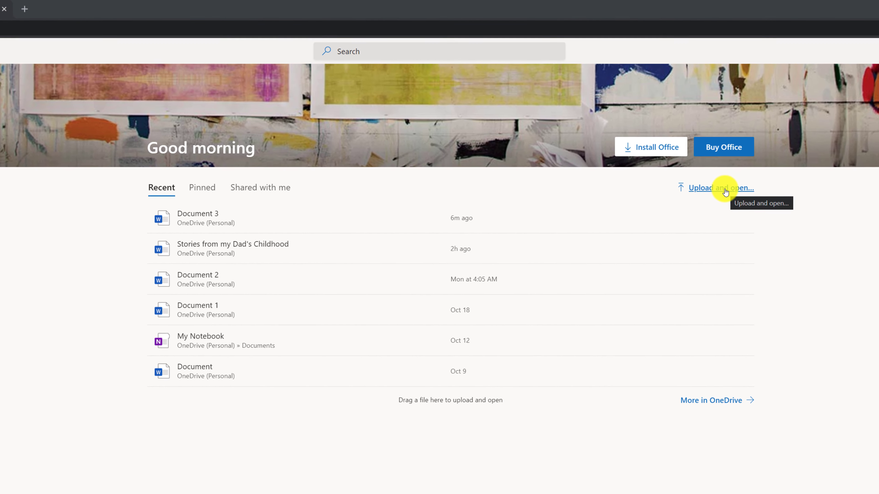
- Upload How to Create Picture Resume.docx from the computer and open it
left_click(727, 192)
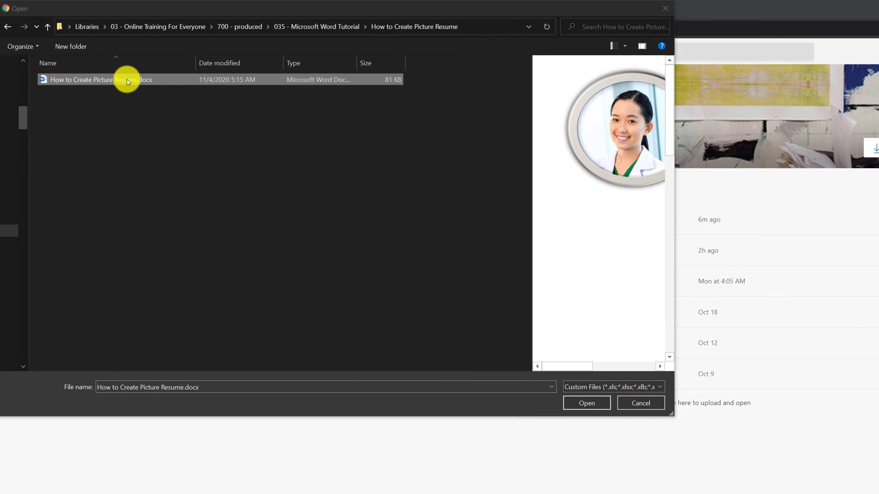
double_click(21, 81)
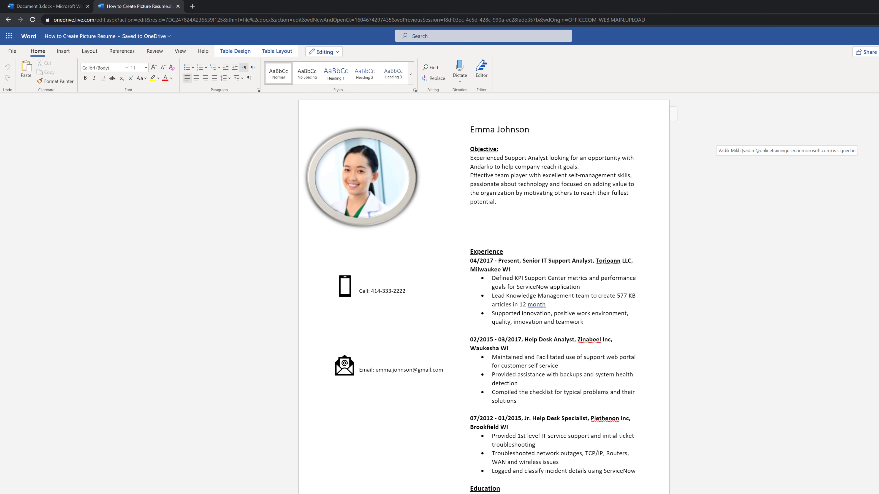
- Bring up the File menu of the résumé document
left_click(98, 83)
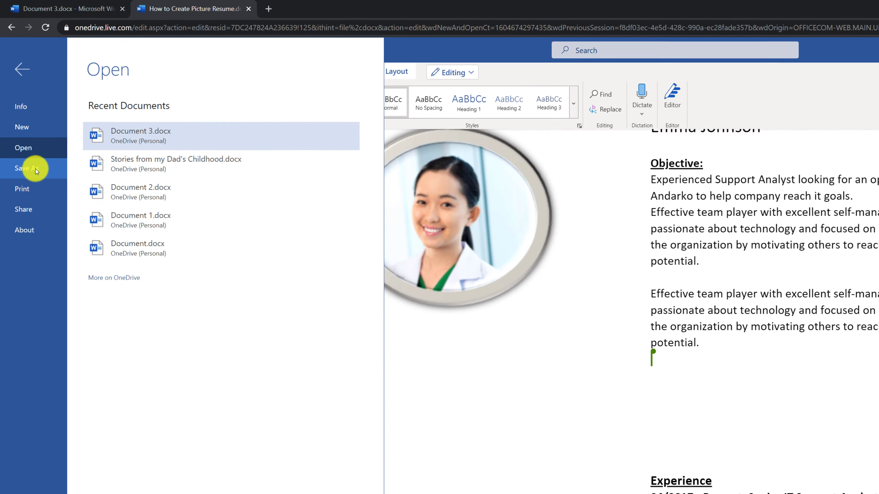
- Review the Save As and Print choices, ending on the Share options
left_click(35, 169)
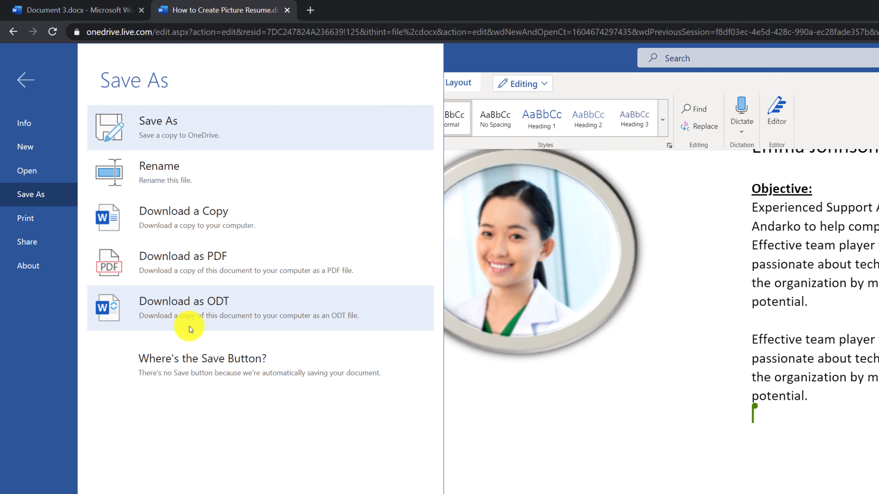
left_click(28, 221)
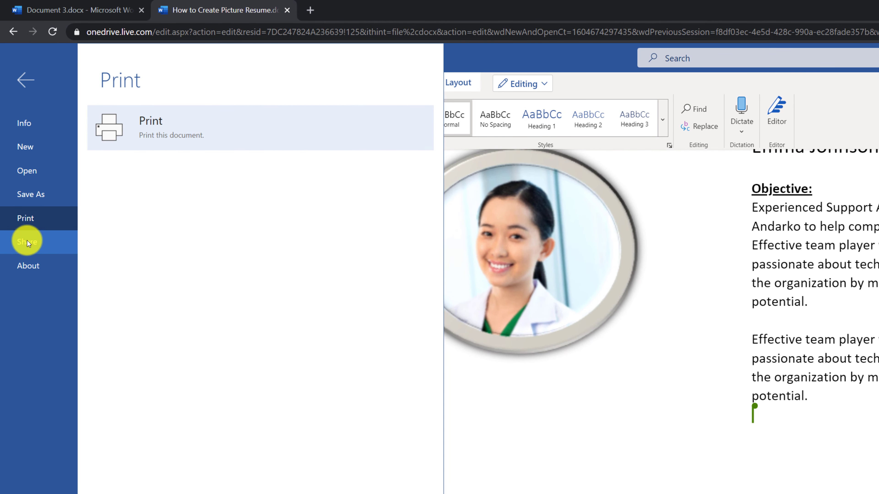
left_click(27, 241)
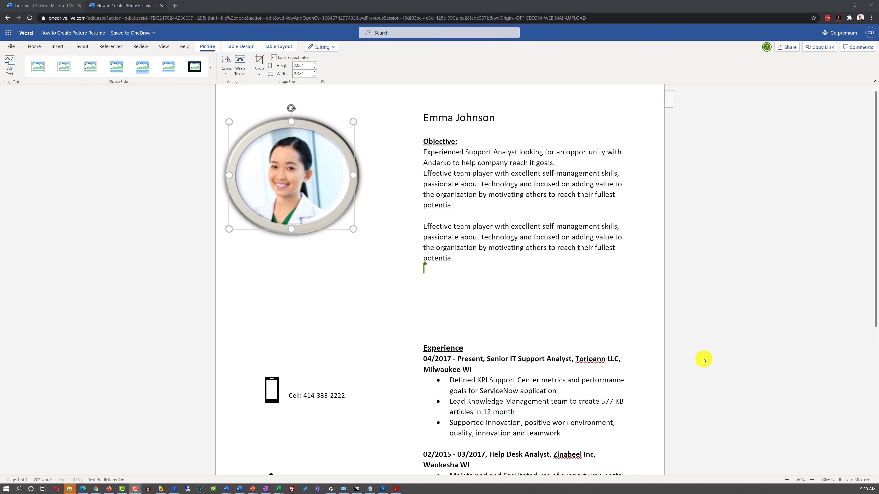
- Zoom the resume view in to 190% and return the cursor to the resume text
left_click(812, 479)
left_click(812, 480)
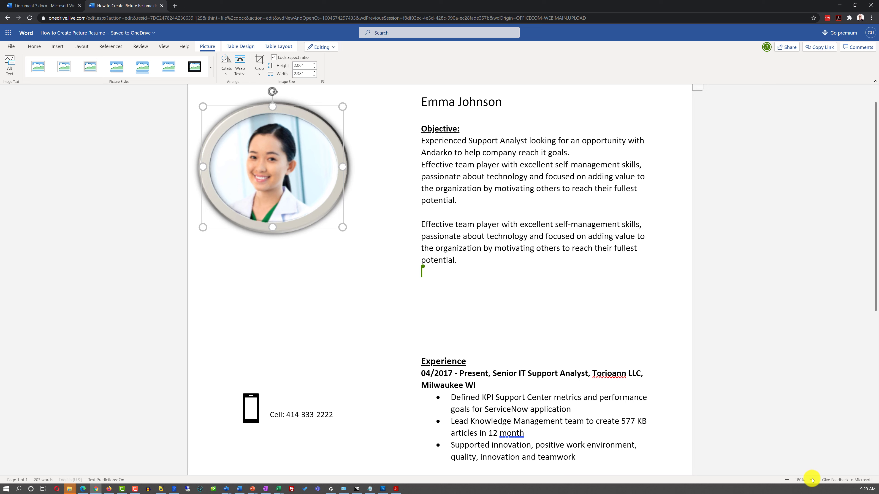
left_click(812, 480)
left_click(431, 229)
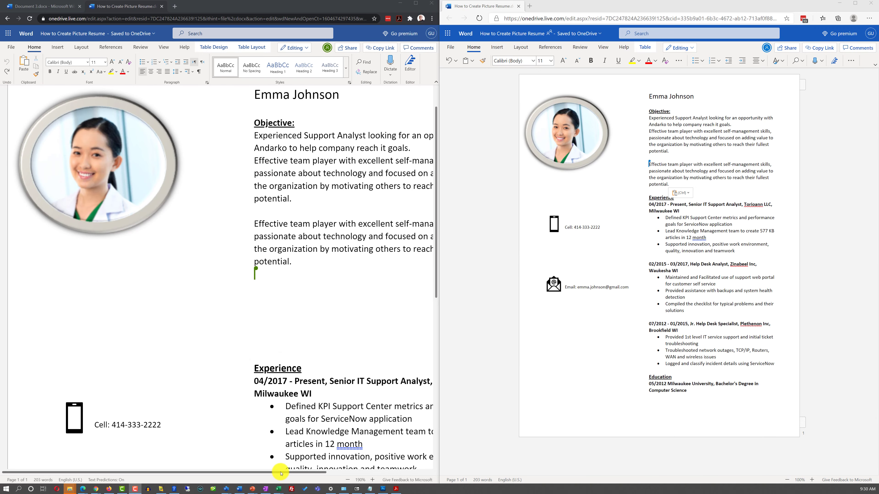
left_click_drag(281, 472, 367, 471)
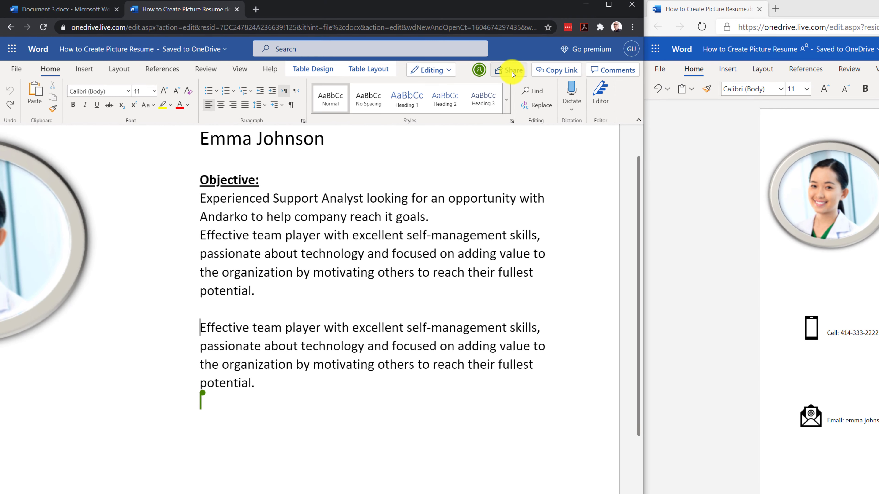
left_click(513, 71)
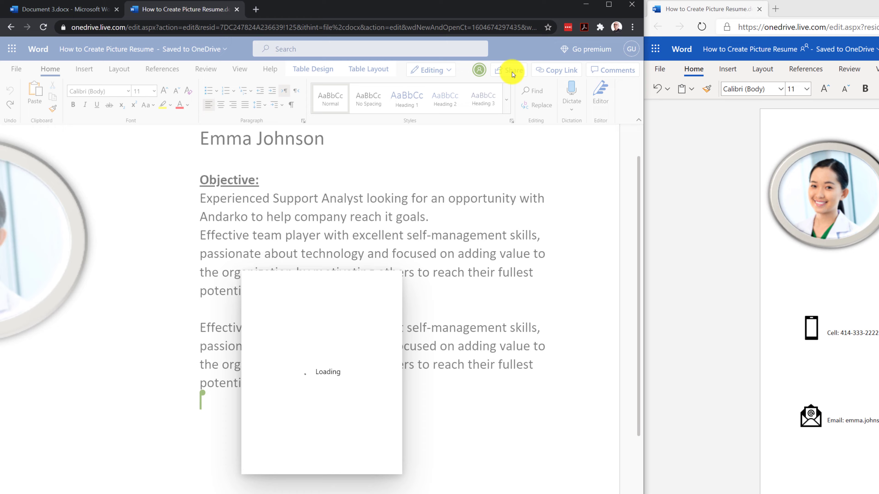
left_click(390, 284)
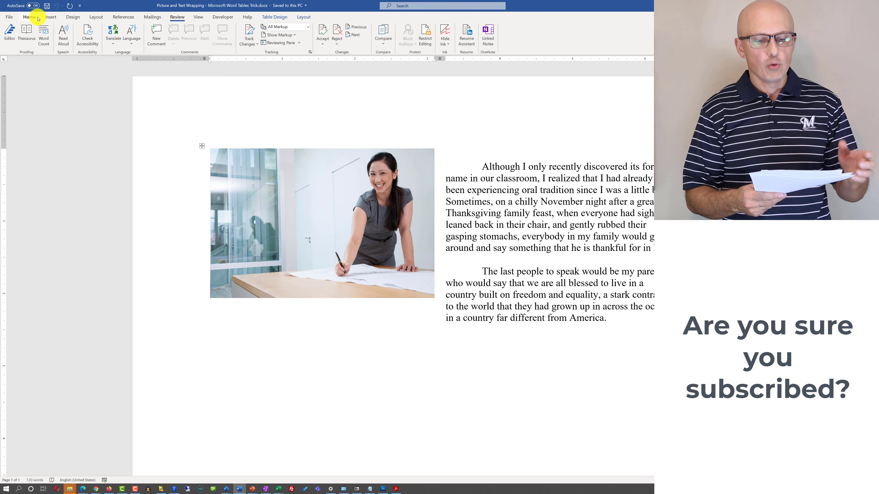
left_click(30, 17)
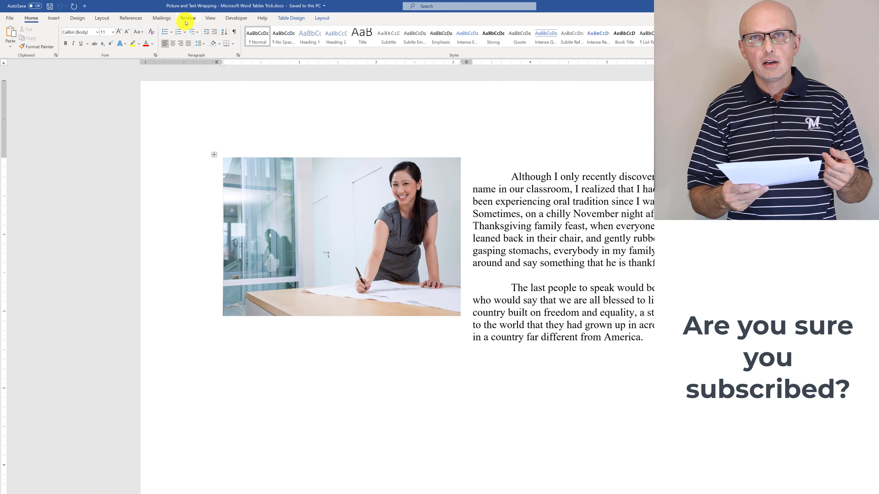
left_click(187, 19)
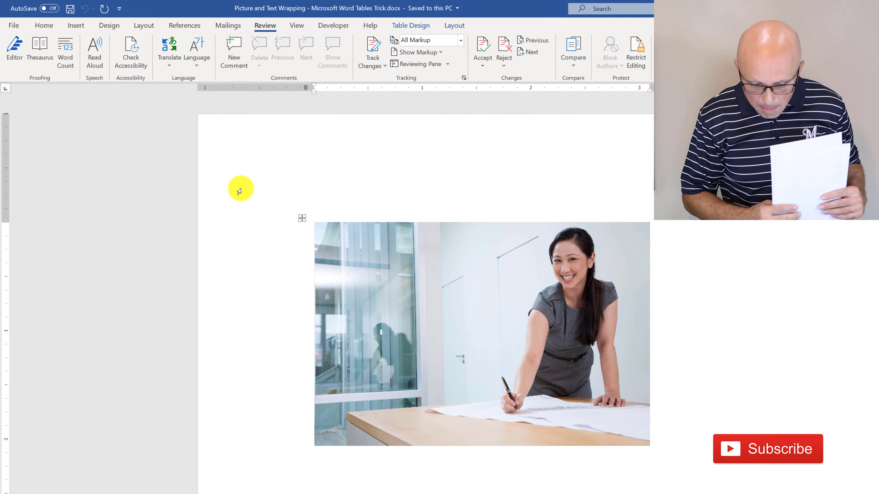
left_click(360, 62)
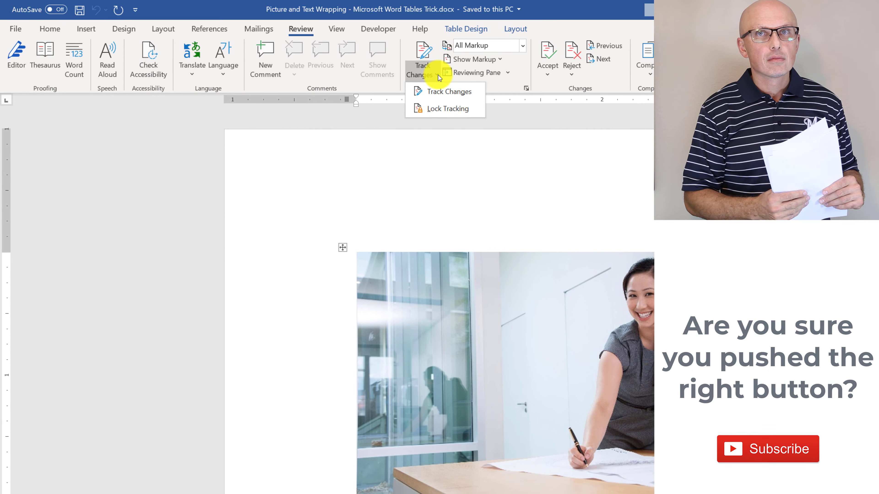
left_click(545, 71)
left_click(544, 71)
left_click(572, 74)
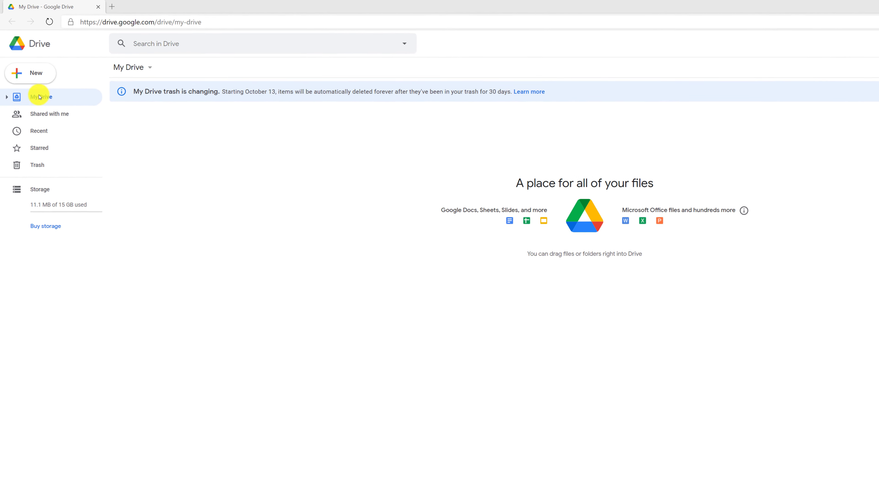
- Show My Drive's New menu with folder, upload, Docs, Sheets, Slides and Forms options
left_click(36, 73)
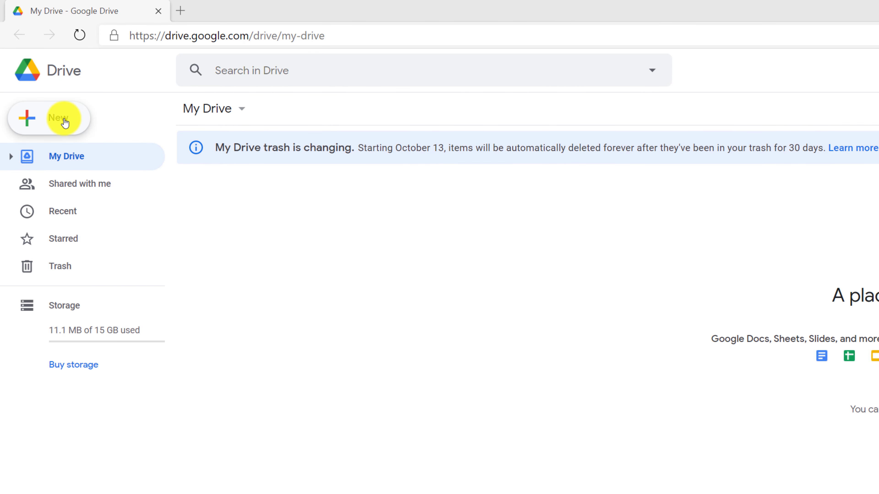
left_click(64, 121)
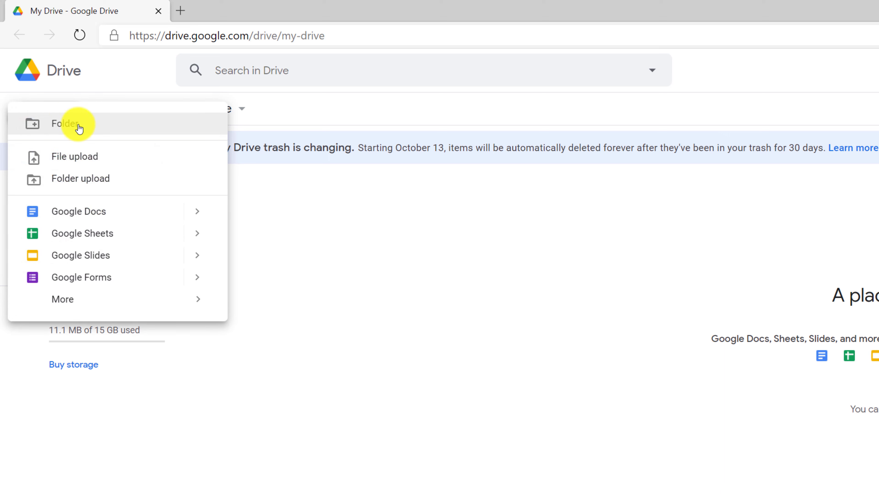
- Choose Google Docs to create a new blank Untitled document
left_click(89, 216)
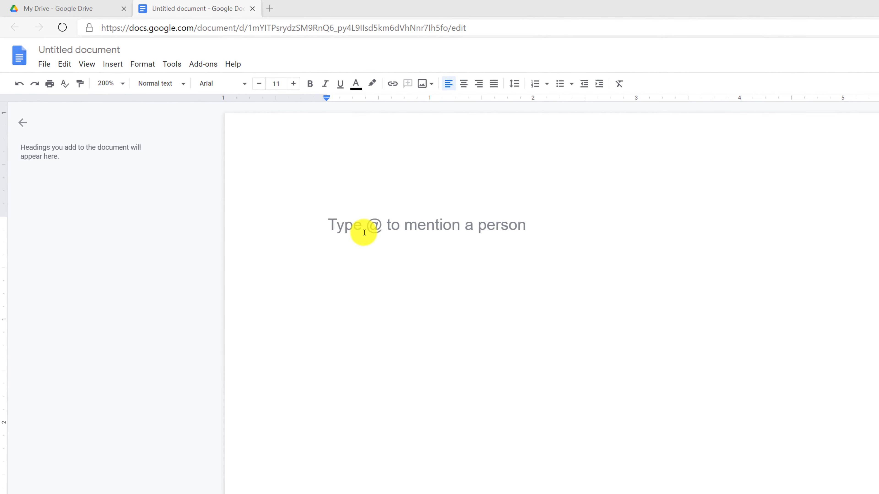